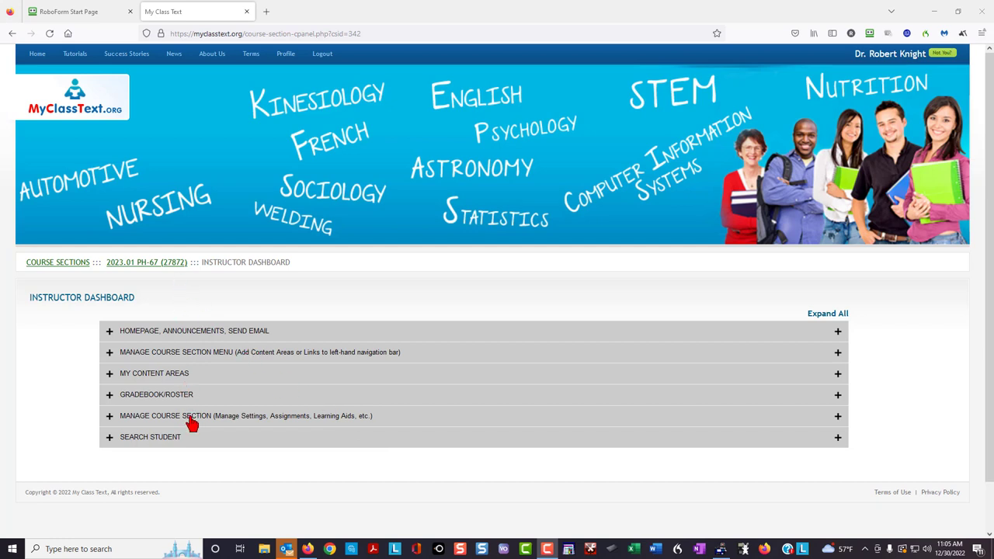
Go to Manage Assignments, filter to Classwork, and choose Edit for Classwork 08.
left_click(191, 423)
scroll(191, 422, "down", 1)
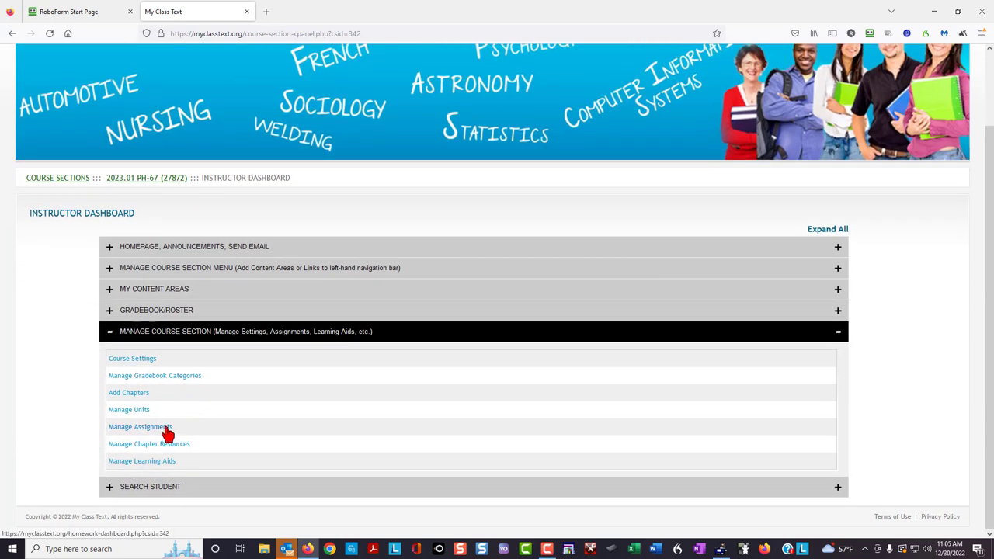
left_click(166, 427)
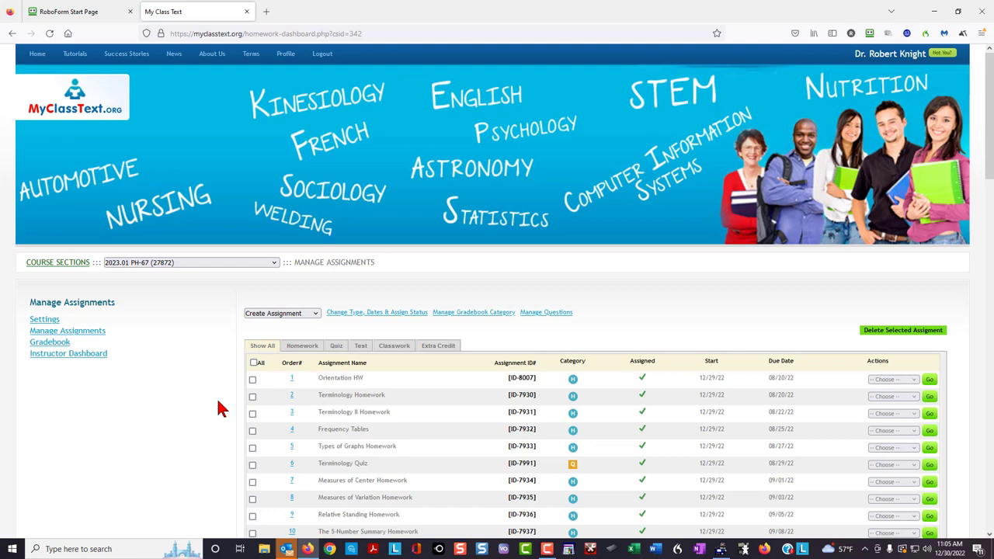
left_click(393, 349)
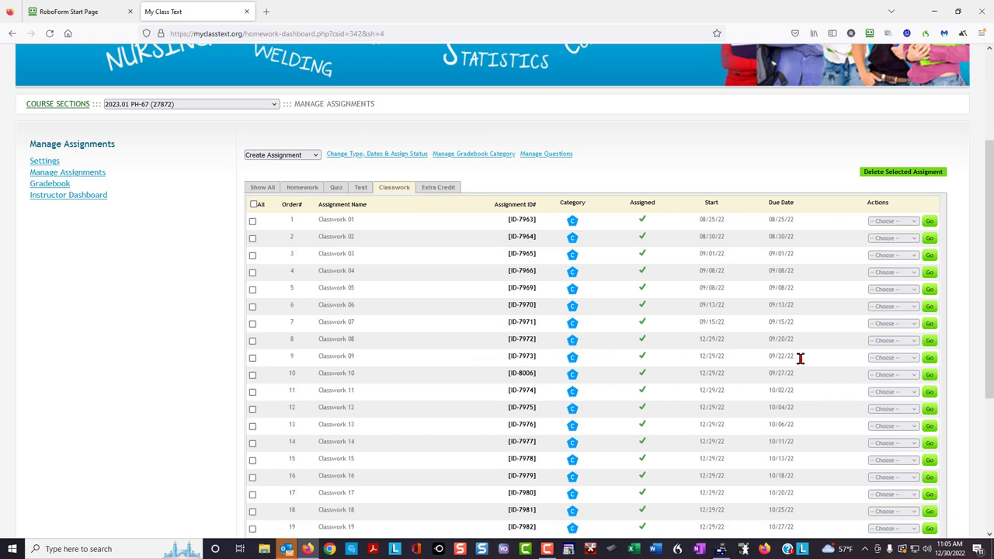
left_click(914, 340)
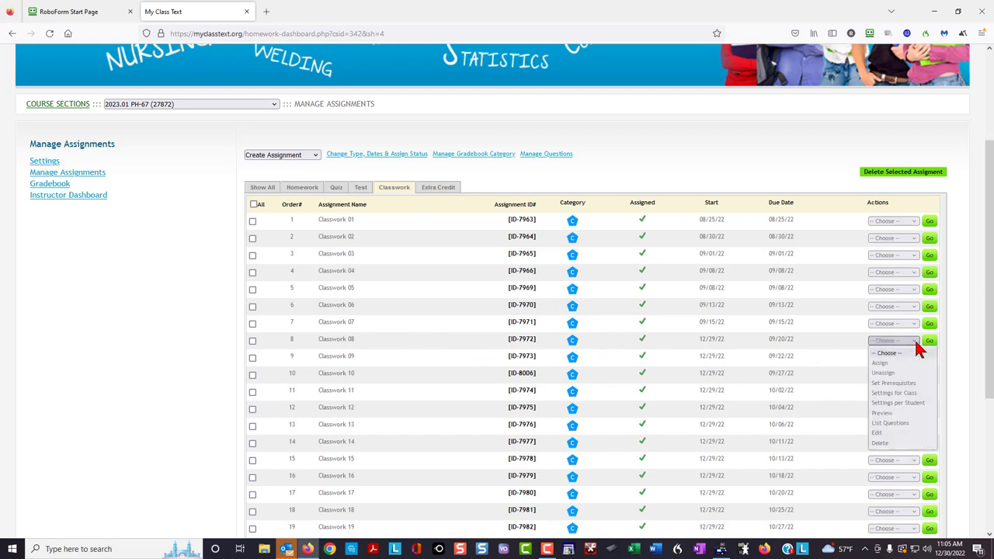
left_click(884, 433)
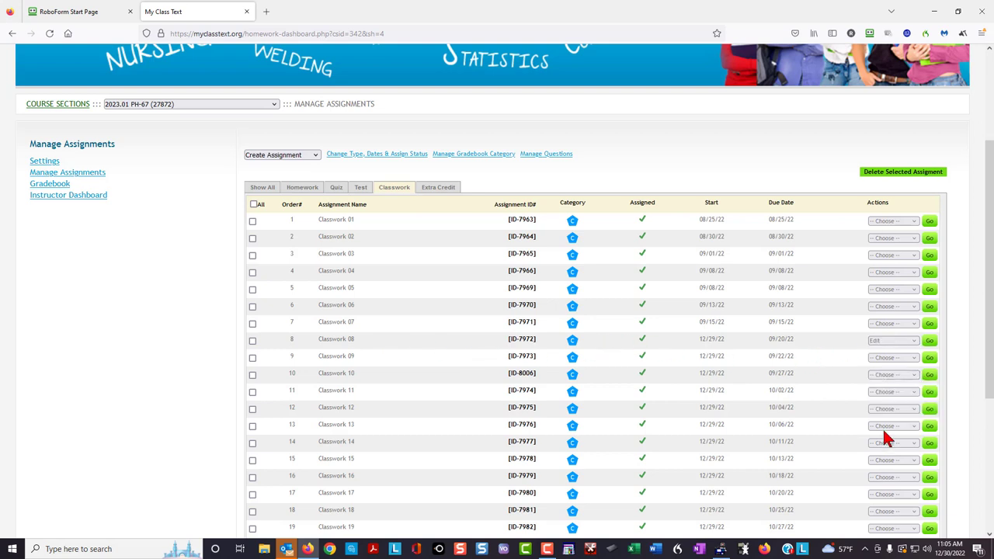
Open Step 2 :: Add/Remove Questions for Classwork 08 and dismiss the Expected Value 04 preview.
left_click(930, 344)
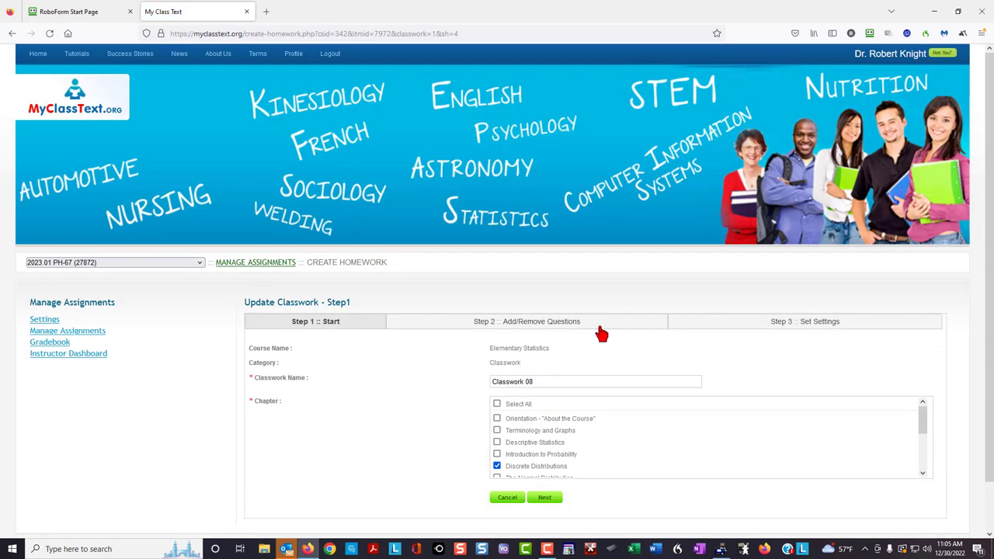
left_click(513, 325)
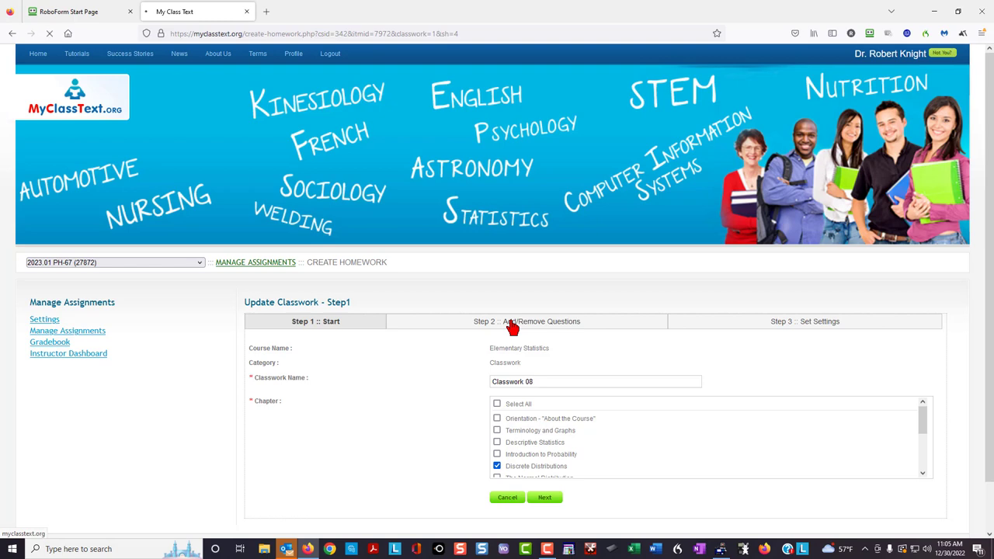
scroll(691, 349, "down", 3)
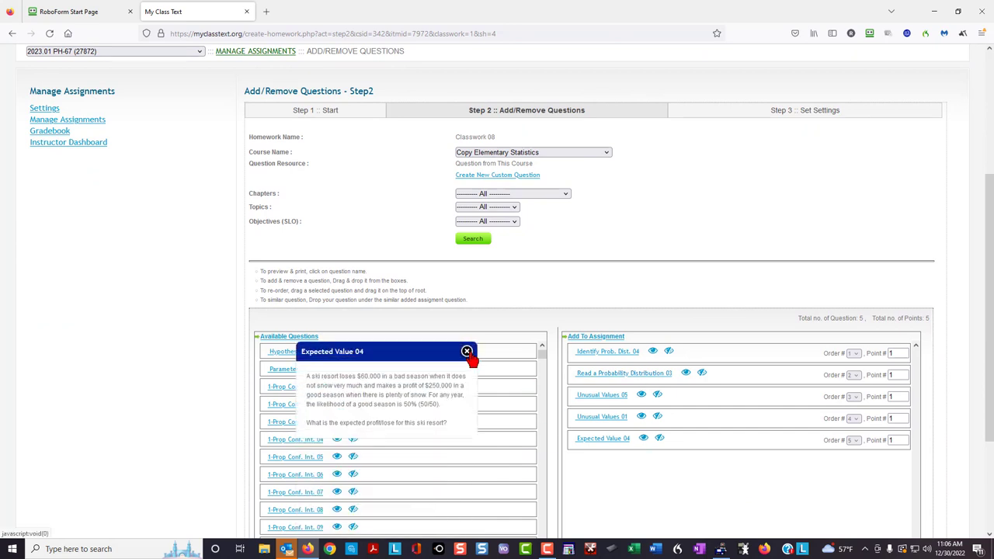
left_click(467, 352)
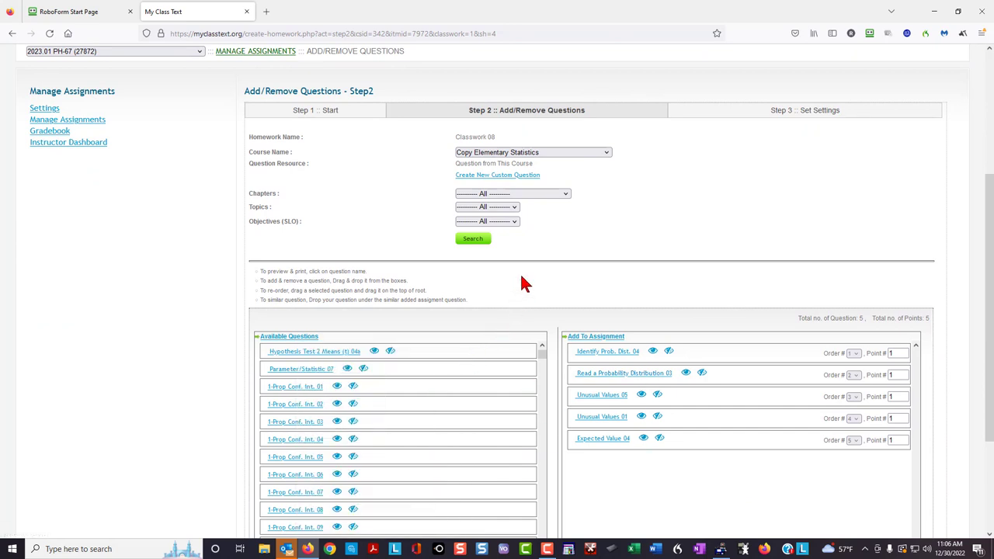
Pick Elementary Statistics at the top of the Course Name list.
left_click(606, 158)
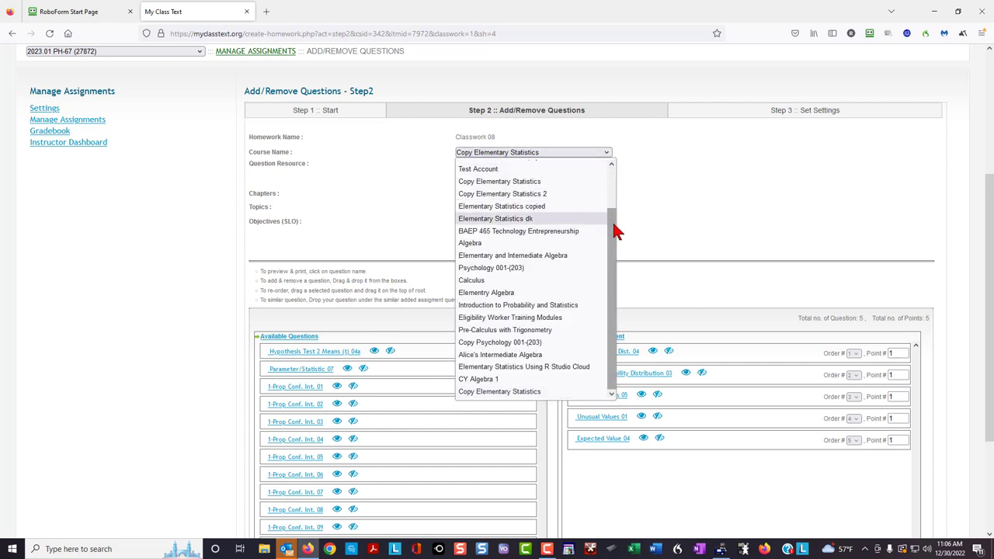
left_click_drag(613, 231, 614, 173)
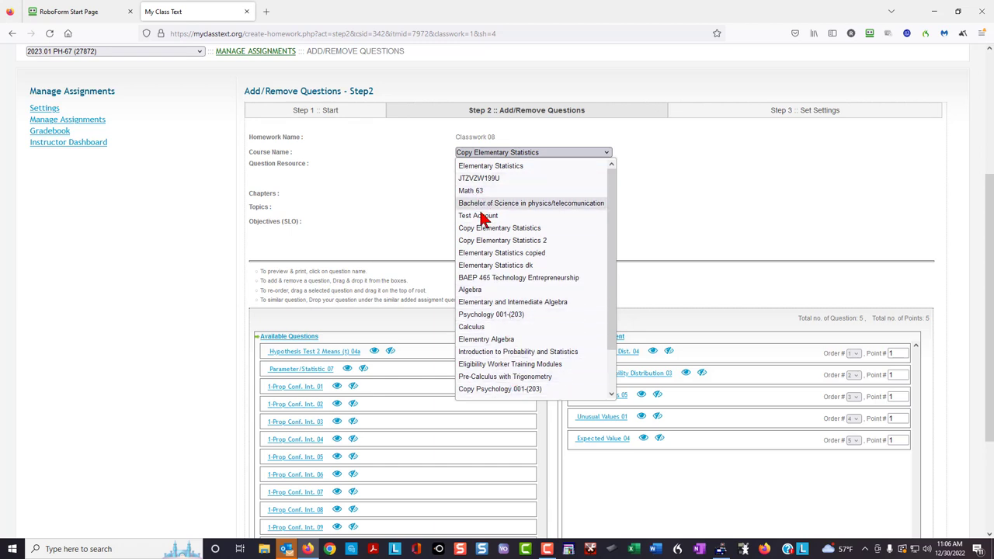
left_click(511, 172)
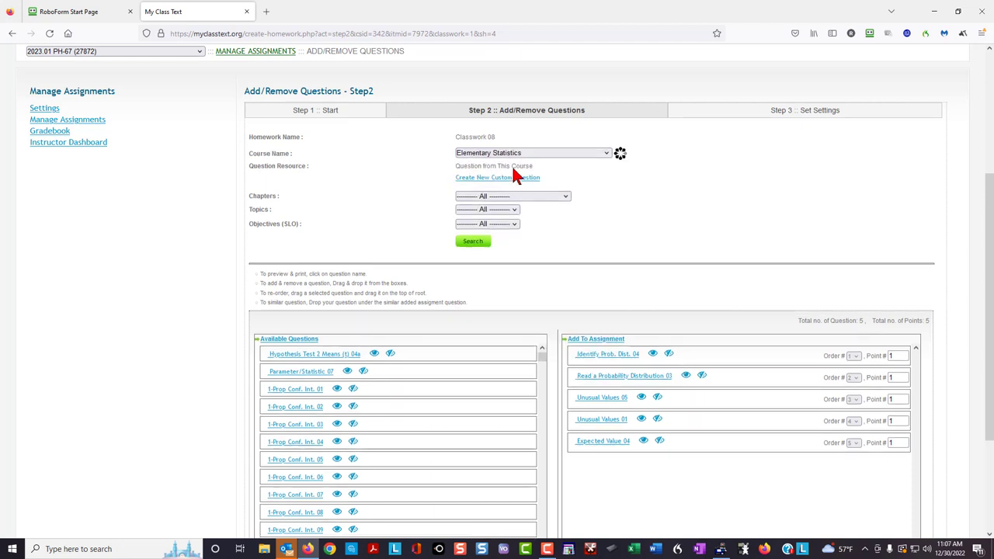
Search the Introduction to Probability chapter and browse its Addition Rule, Multiplication Rule and Random Variable questions.
left_click(564, 198)
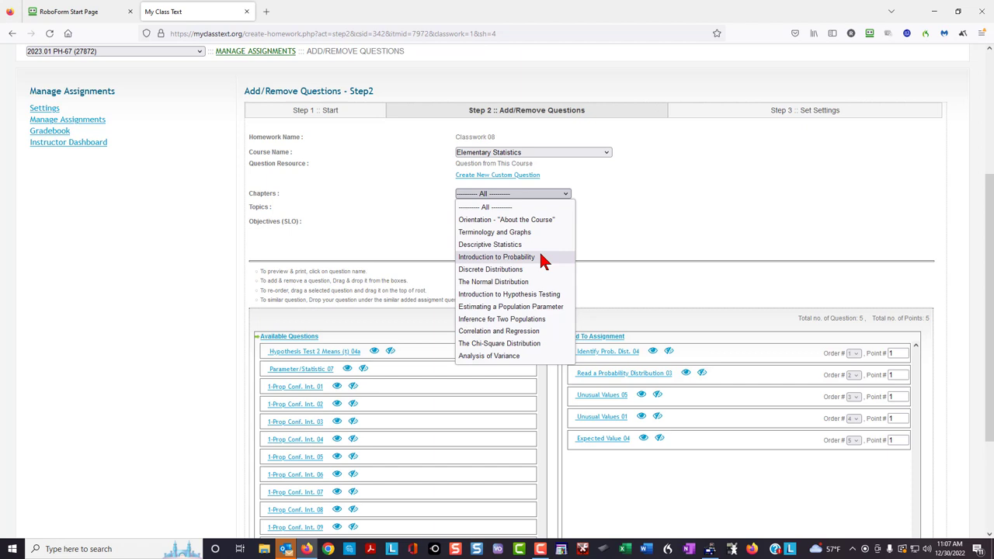
left_click(542, 260)
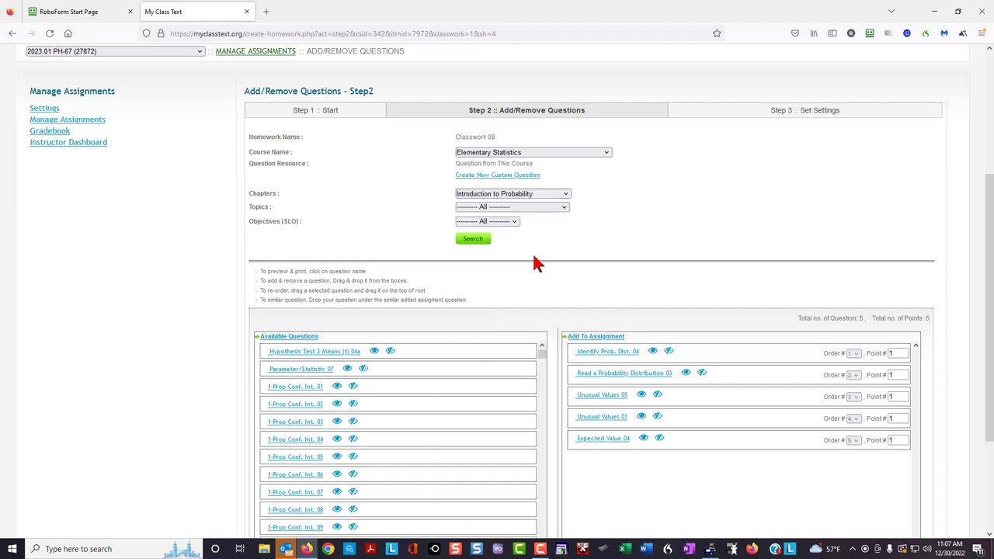
left_click(473, 240)
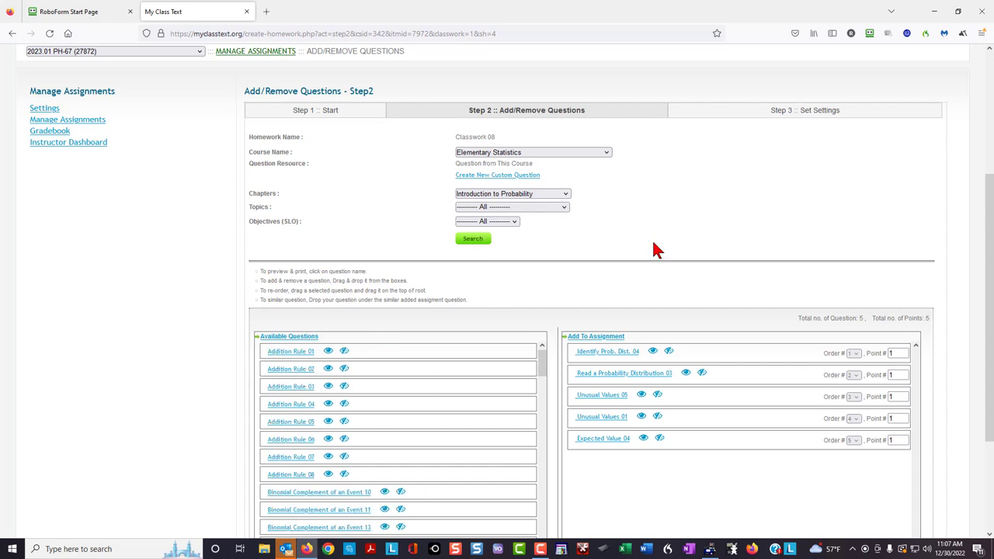
scroll(652, 239, "down", 2)
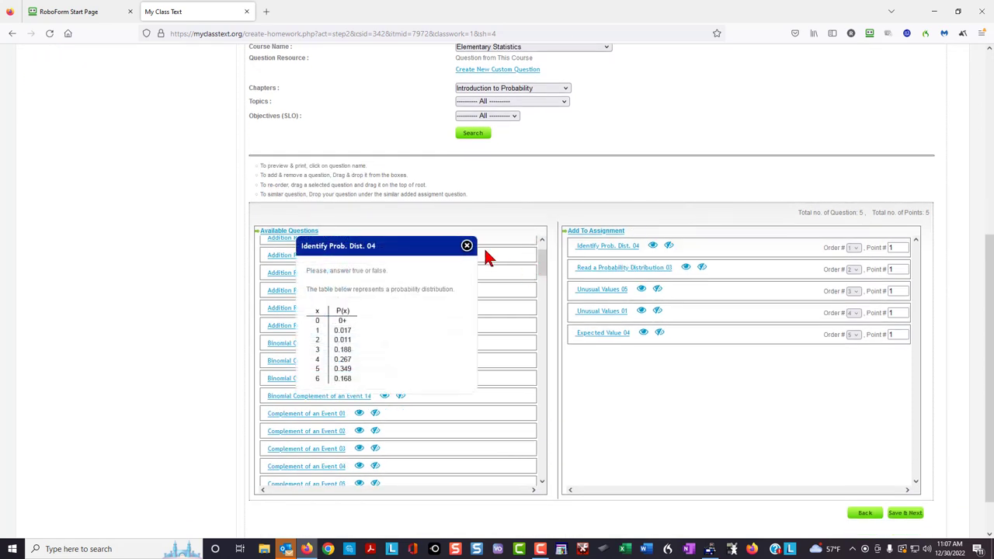
left_click(467, 245)
mouse_move(541, 264)
left_mouse_down()
mouse_move(543, 370)
mouse_move(473, 395)
left_mouse_up()
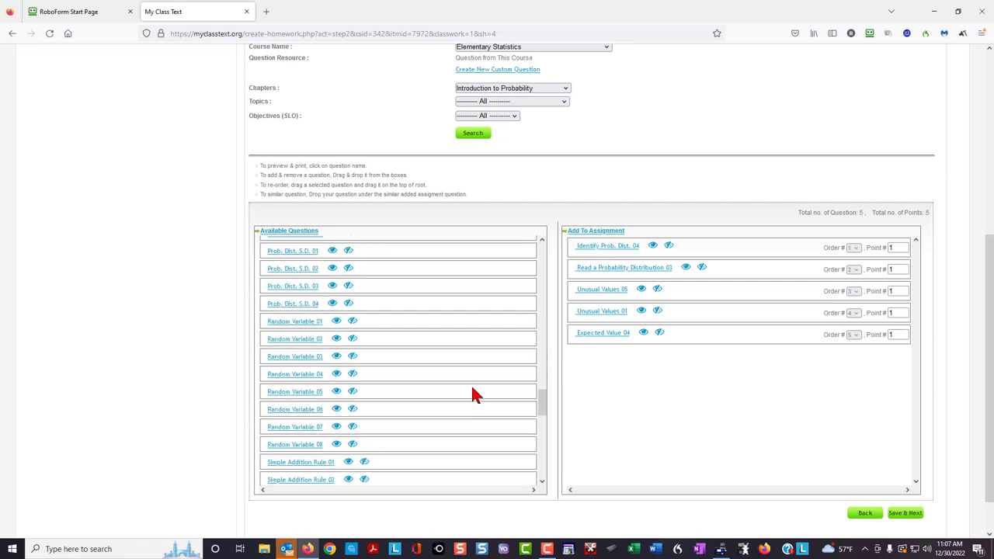
Add Random Variable 01 to Classwork 08 worth 1 point.
left_click(299, 324)
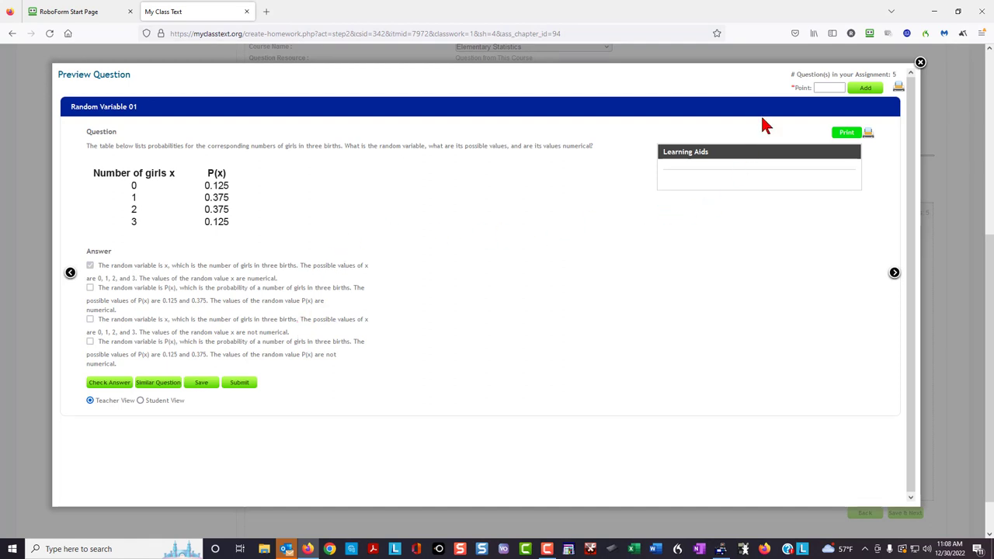
left_click(829, 87)
type("1")
left_click(865, 87)
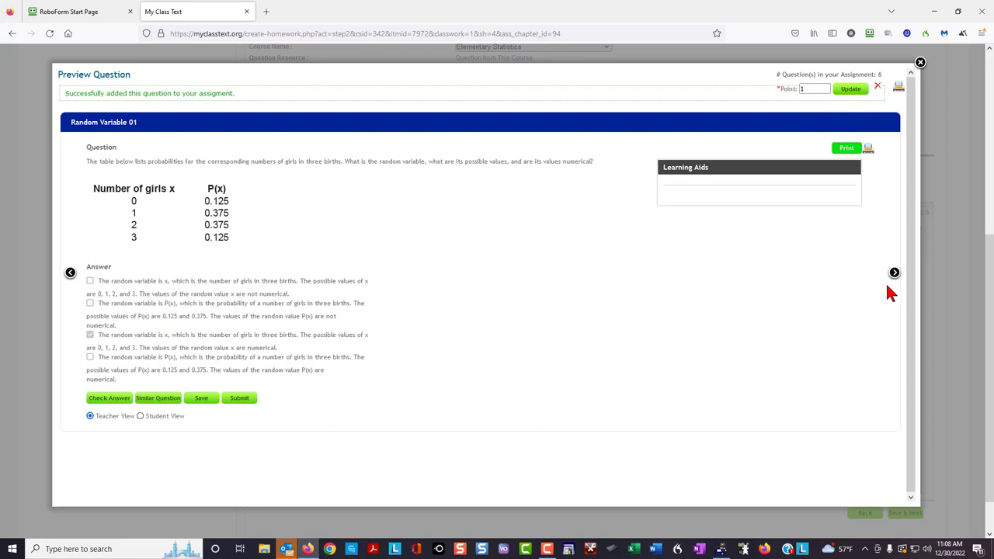
Step through the following previews to Random Variable 04, then close the preview.
left_click(894, 275)
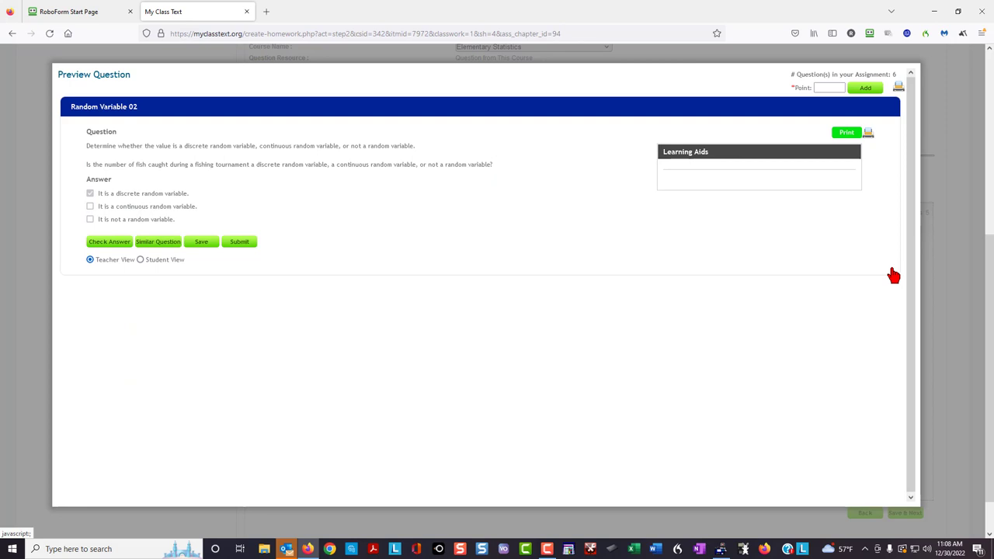
left_click(893, 275)
left_click(894, 271)
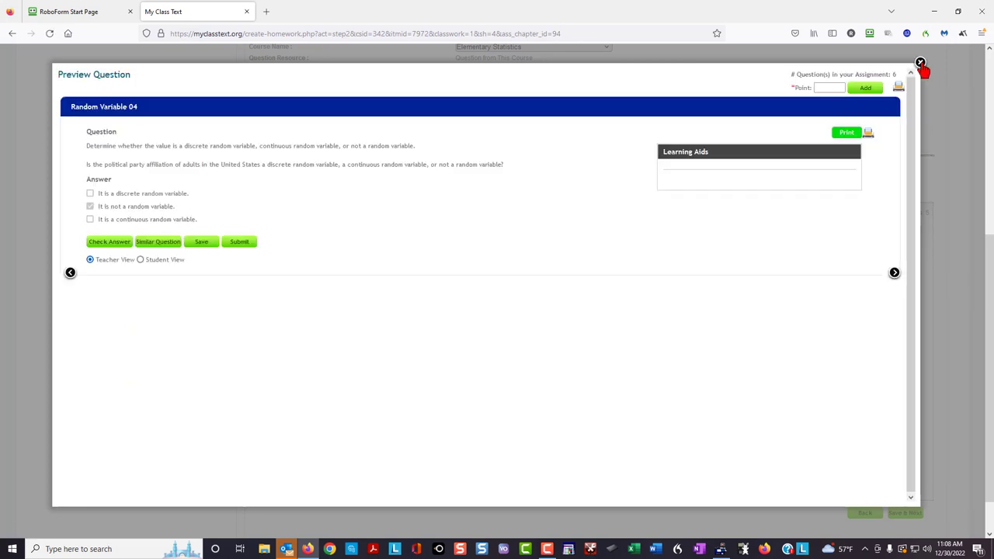
left_click(920, 63)
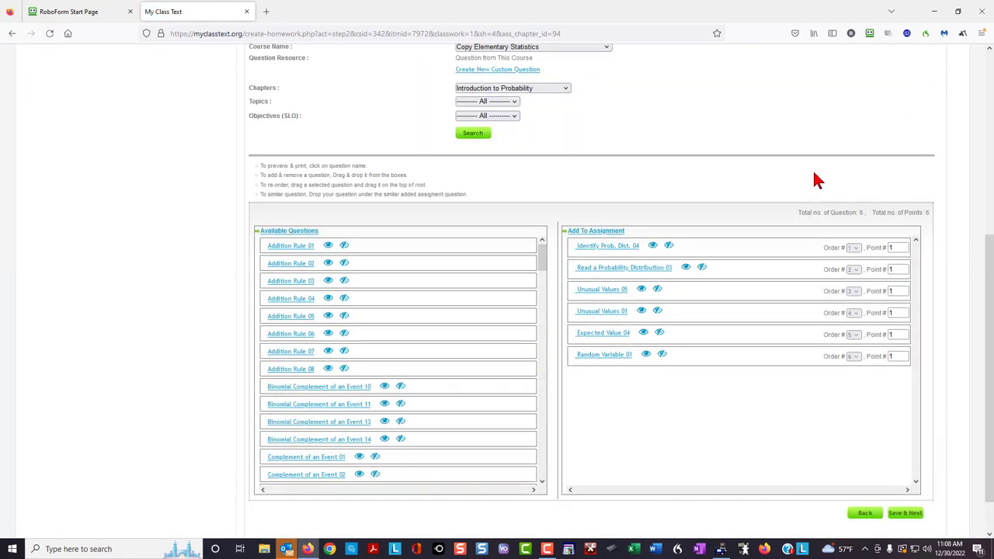
Choose Elementary Statistics in Course Name and Introduction to Probability in Chapters.
scroll(816, 180, "up", 1)
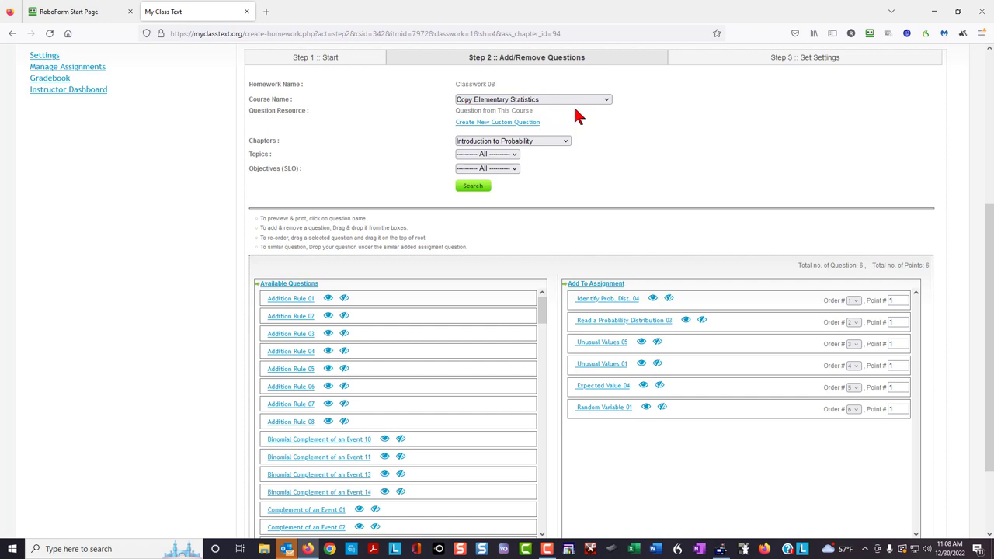
left_click(606, 106)
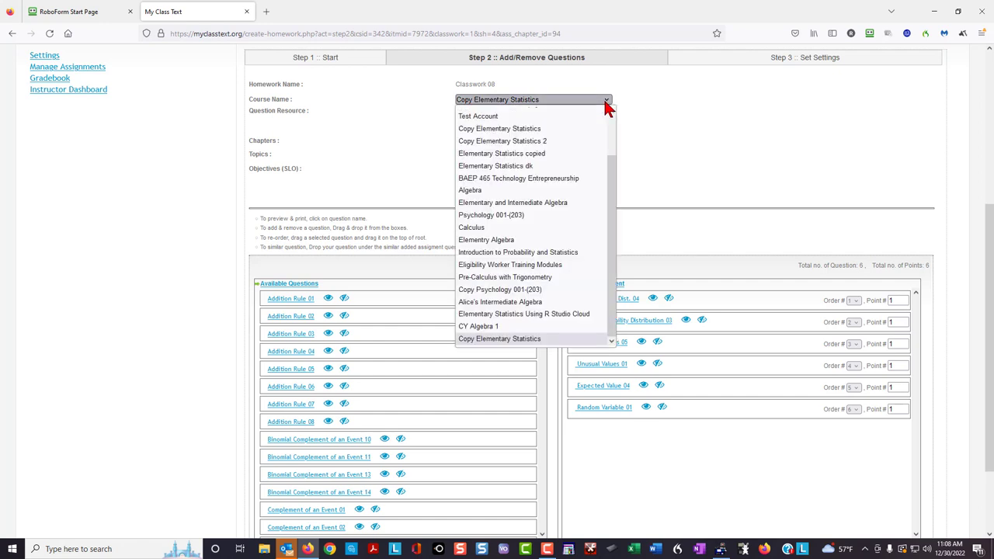
left_click(609, 111)
scroll(515, 177, "up", 1)
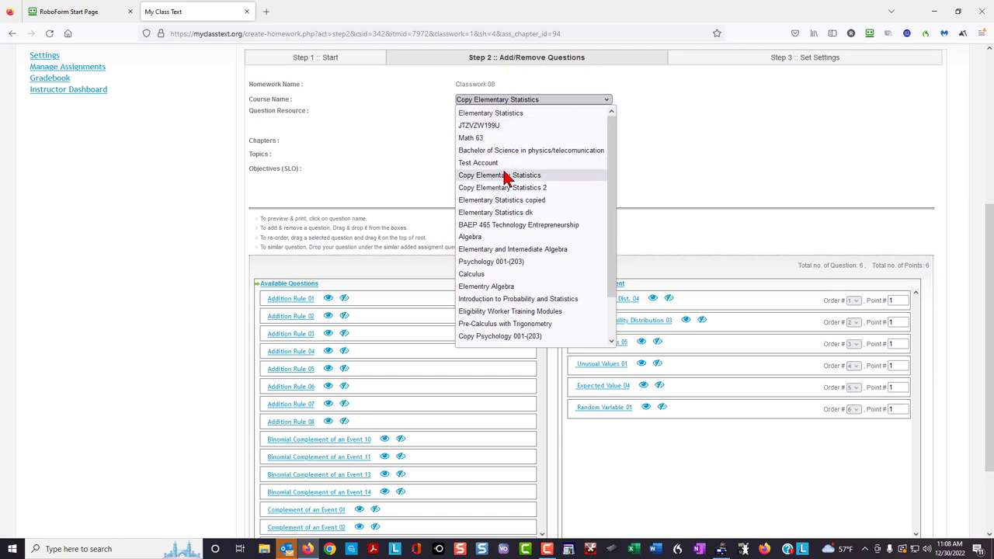
left_click(510, 115)
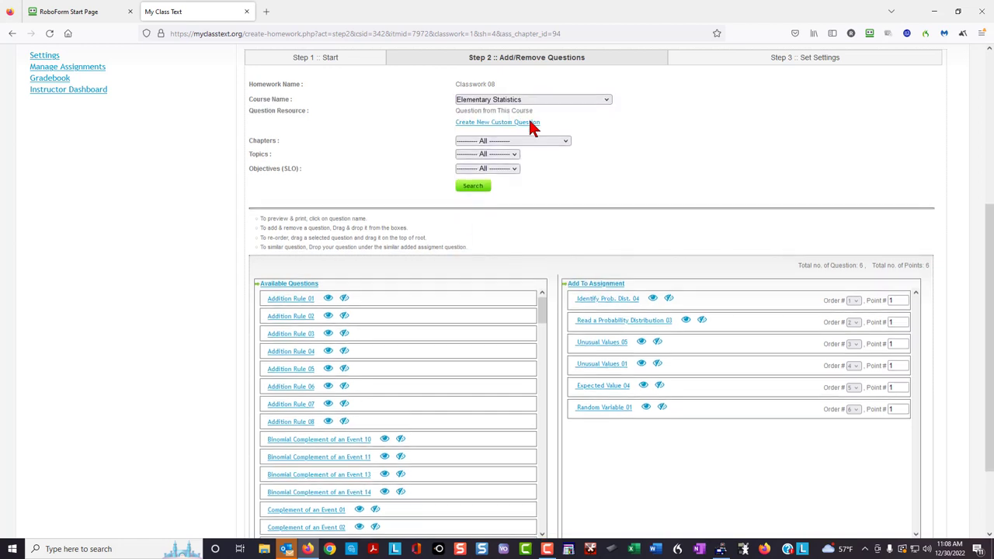
left_click(570, 143)
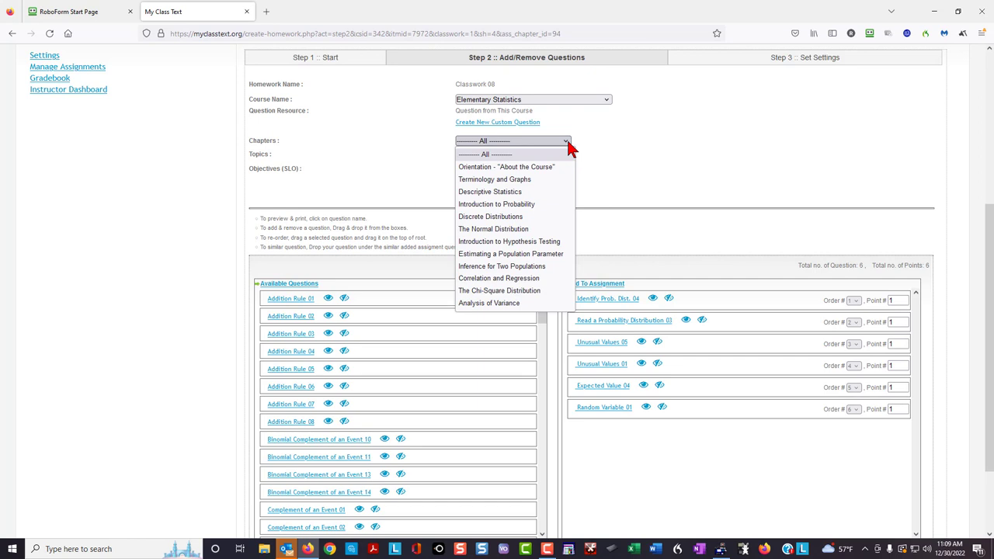
left_click(545, 205)
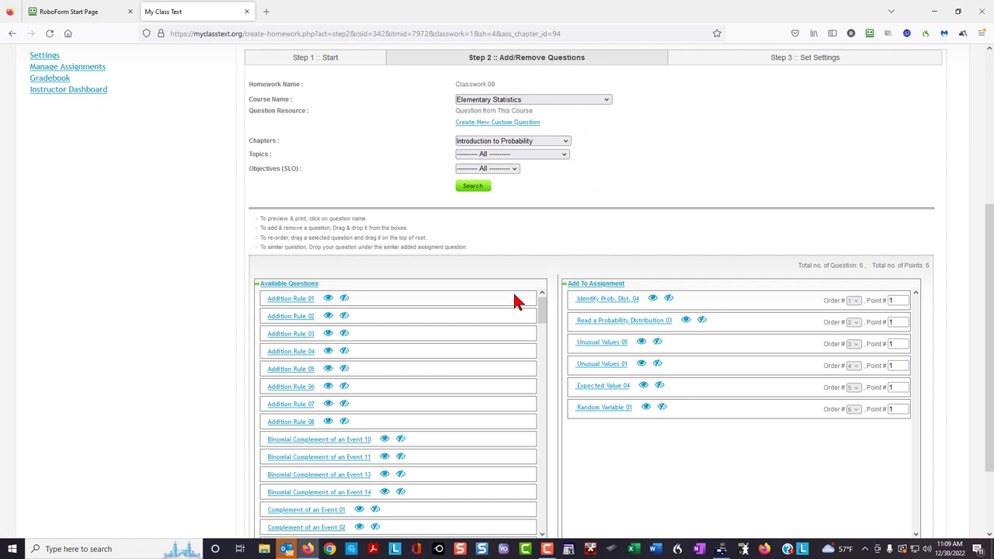
left_click(328, 298)
left_click(200, 299)
left_click(643, 385)
scroll(695, 231, "down", 1)
scroll(694, 221, "down", 2)
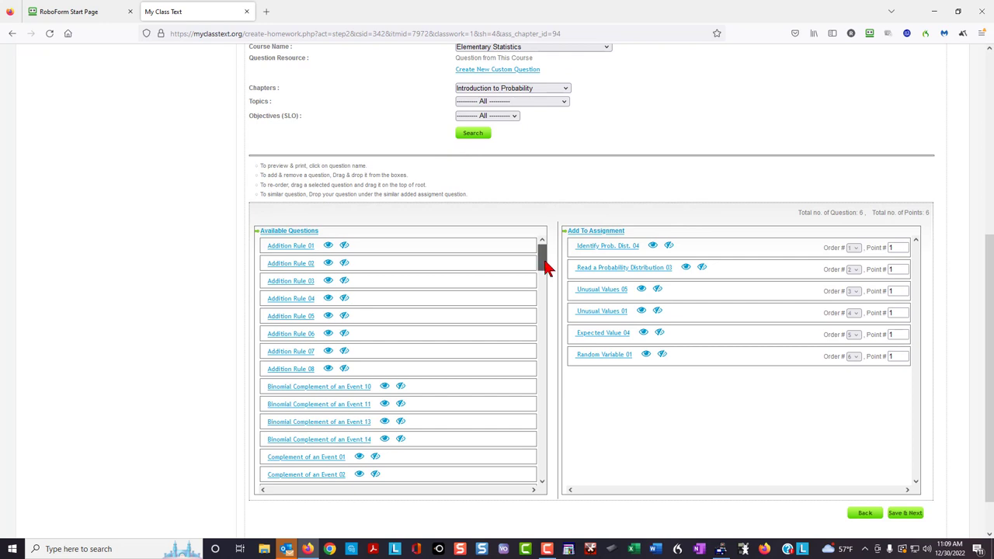
left_click_drag(545, 262, 548, 290)
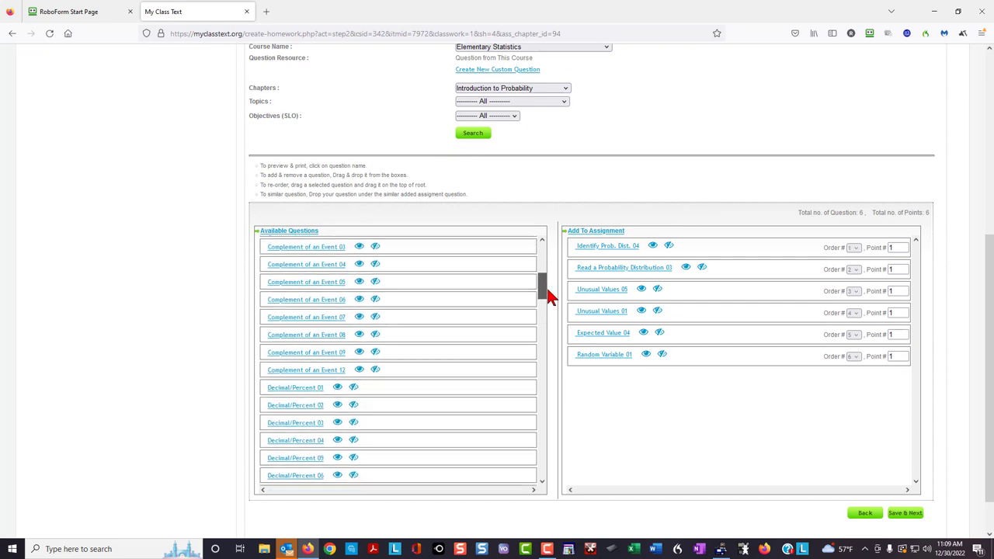
left_click_drag(547, 296, 547, 350)
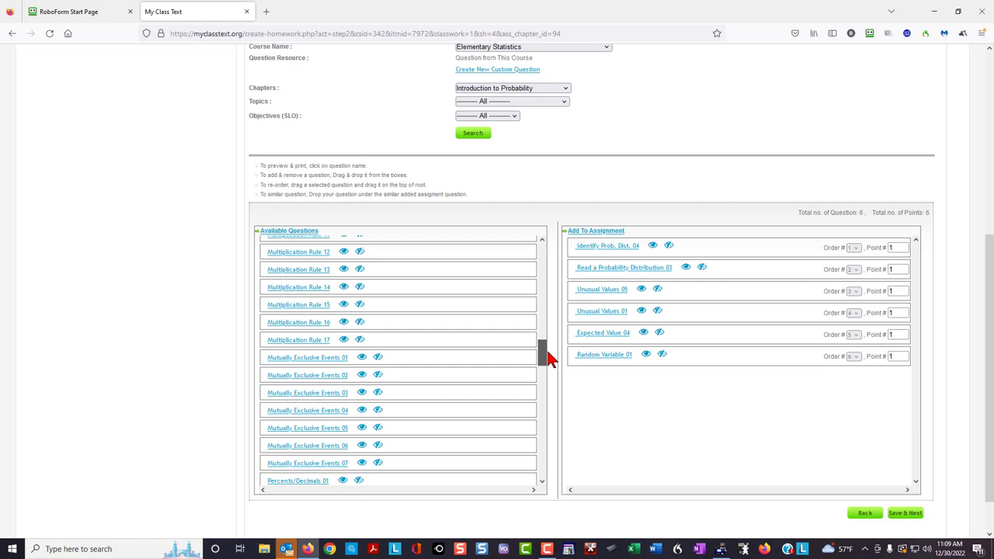
Drag Mutually Exclusive Events 01 into Add To Assignment and set its Order # to 7.
left_click(330, 375)
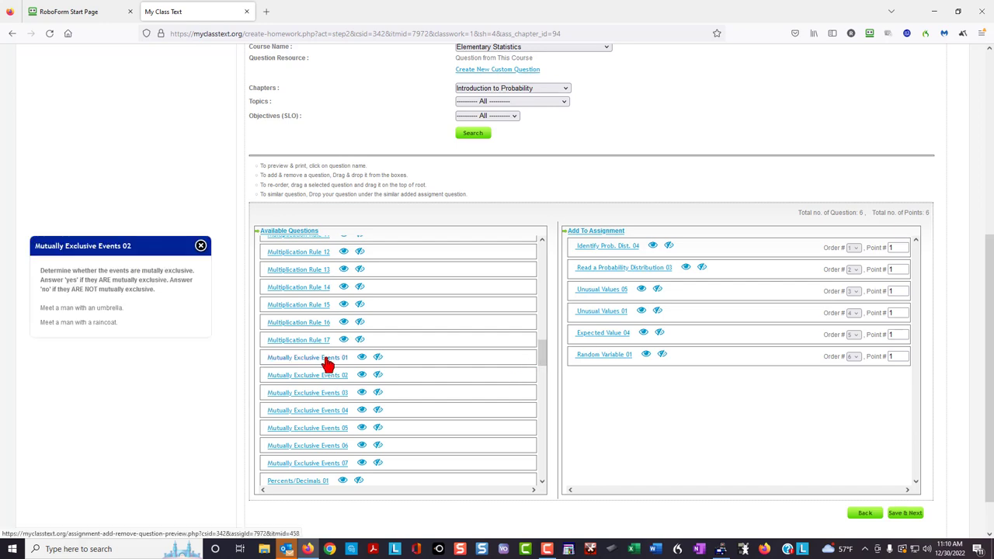
mouse_move(327, 365)
left_mouse_down()
mouse_move(471, 333)
mouse_move(586, 239)
left_mouse_up()
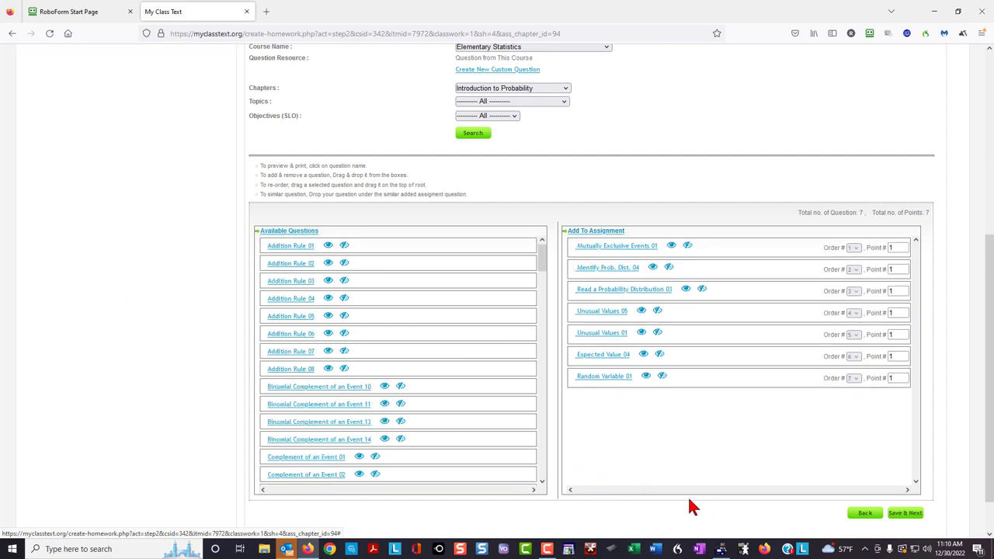
left_click(686, 289)
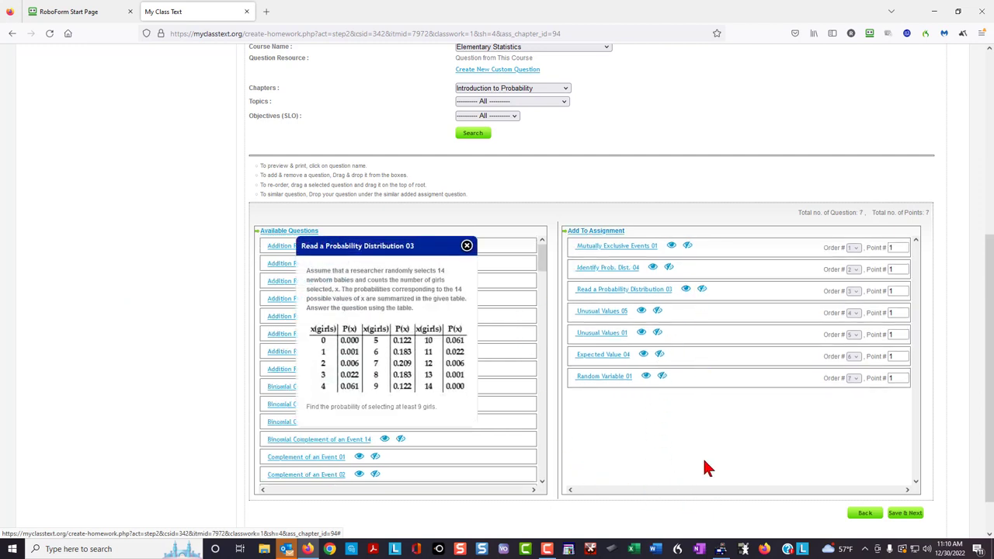
left_click(467, 246)
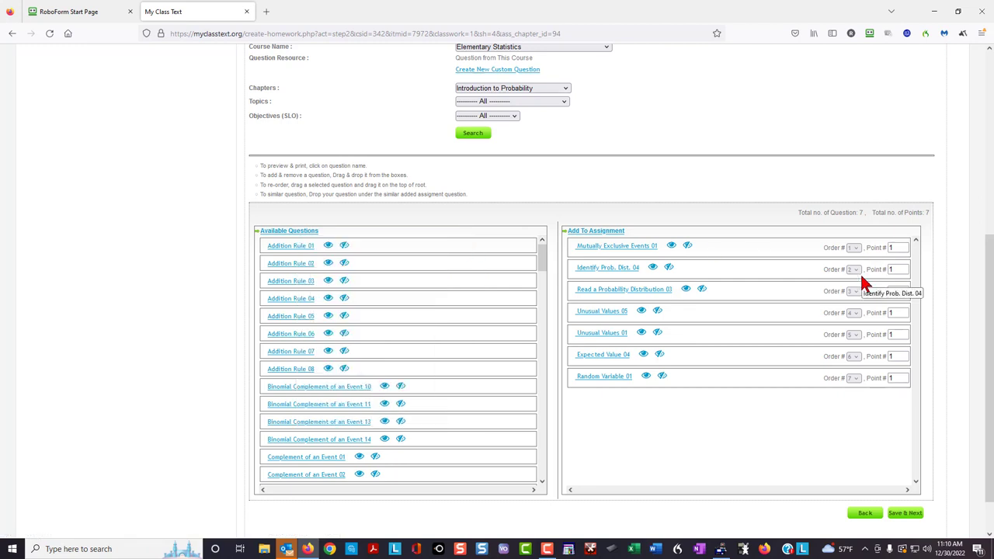
left_click(856, 249)
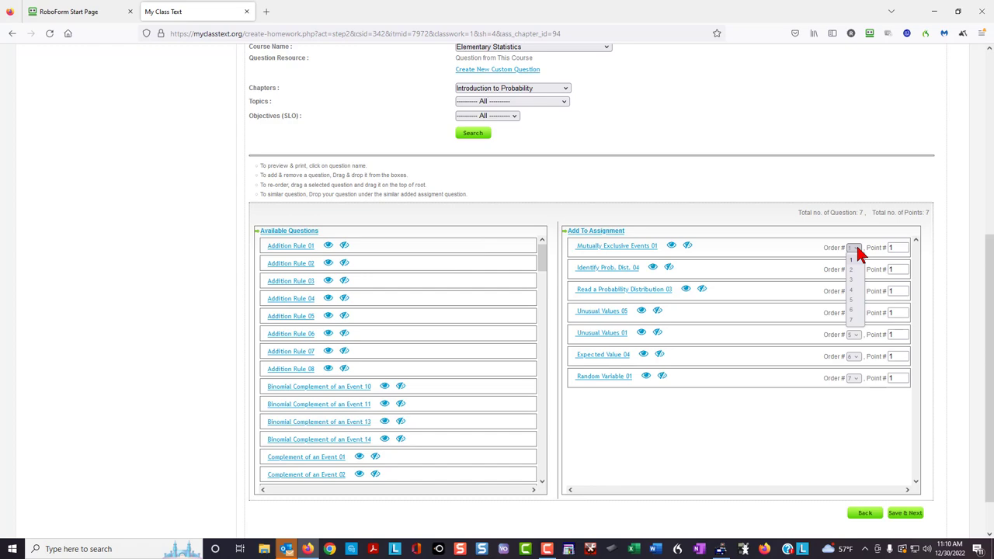
left_click(857, 321)
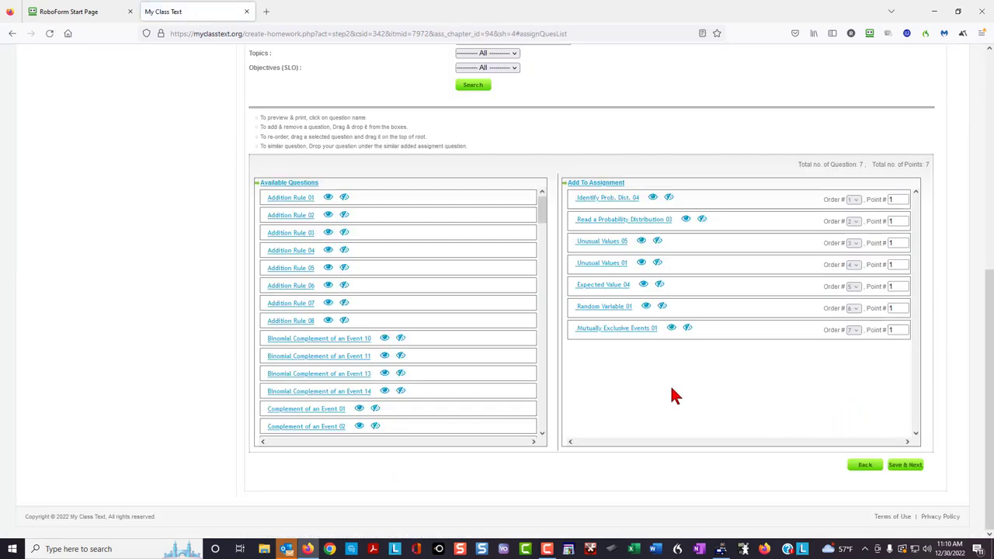
Choose Elementary Statistics as the source course and load its questions.
scroll(670, 395, "up", 2)
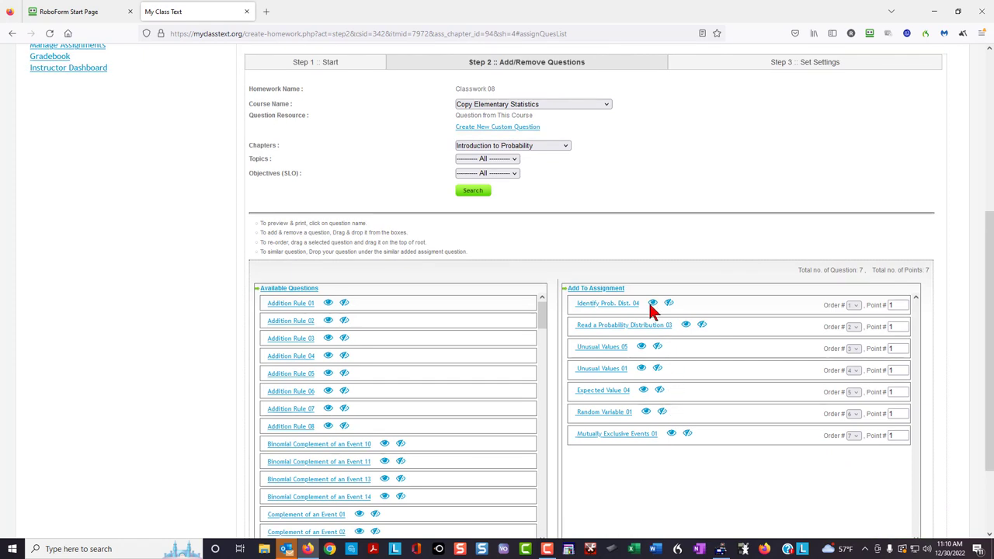
left_click(605, 109)
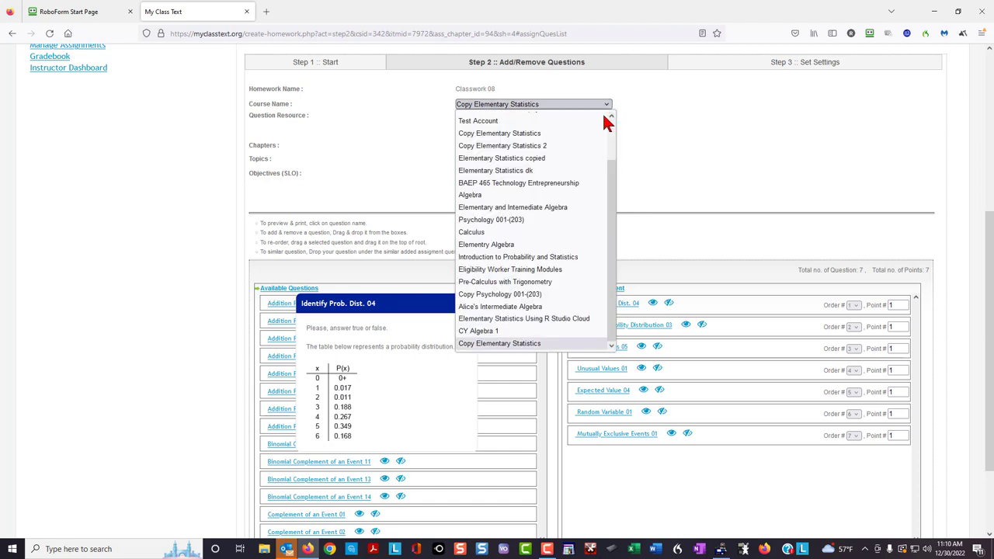
scroll(603, 127, "up", 1)
left_click(606, 176)
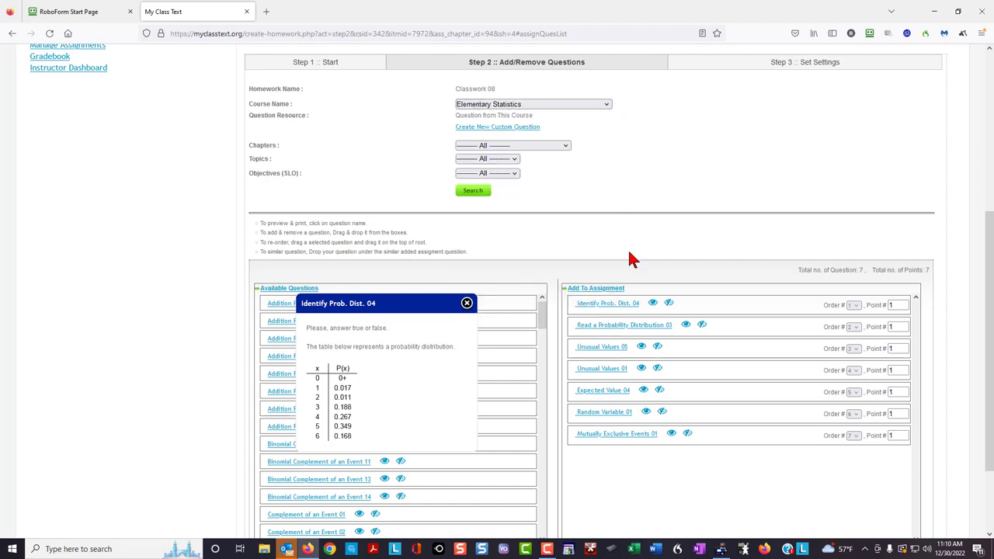
left_click(467, 302)
scroll(598, 228, "down", 3)
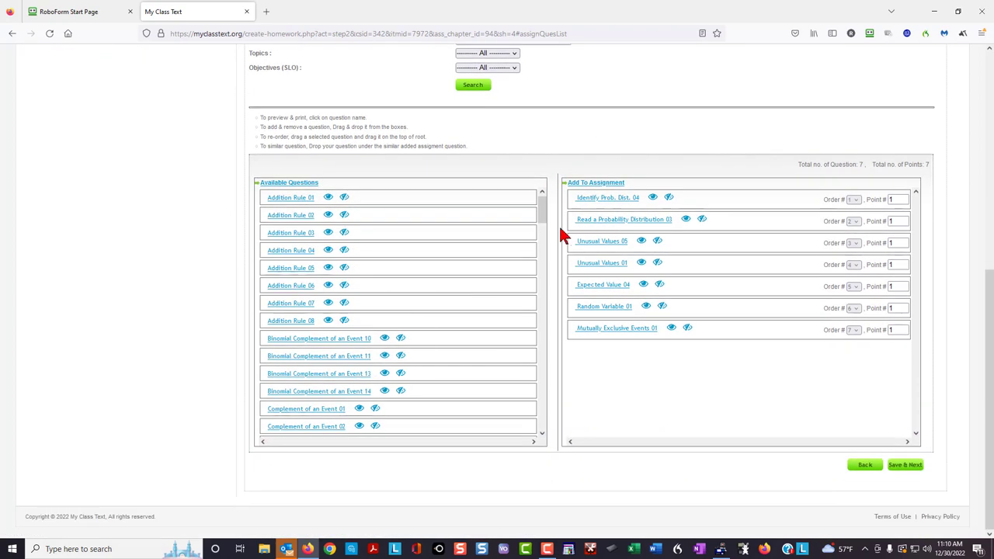
left_click(474, 93)
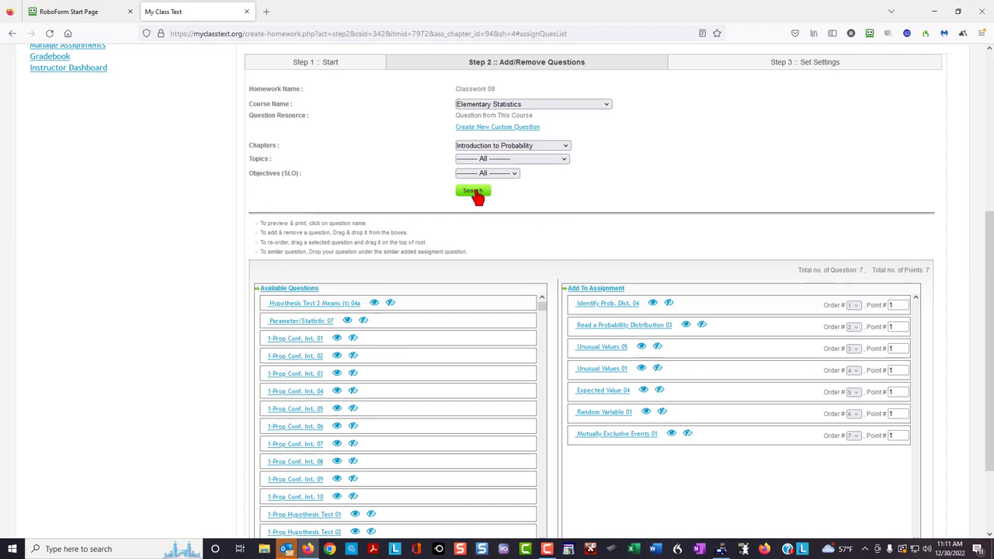
Search Introduction to Probability questions and open the full Prob. Dist. Mean 02 preview.
left_click(475, 191)
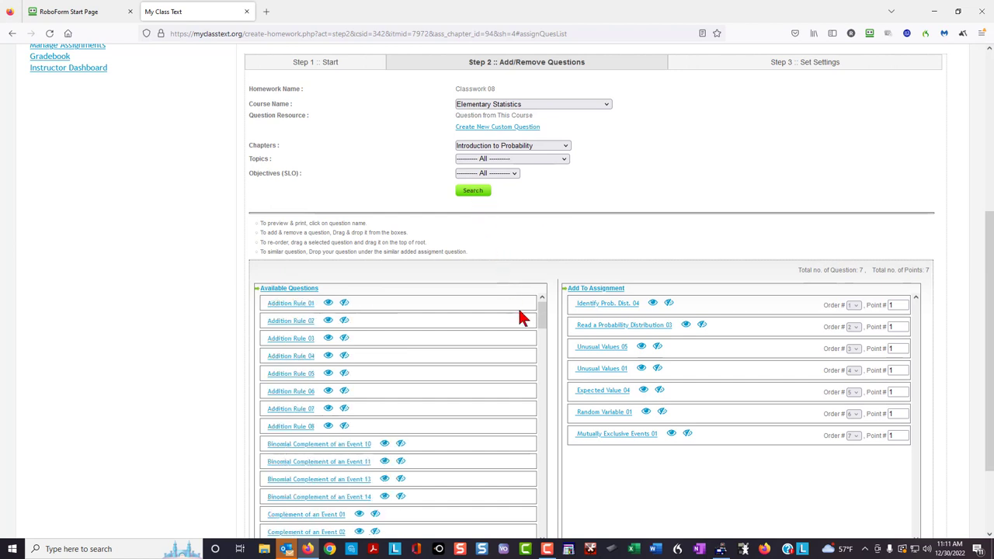
scroll(567, 249, "down", 1)
scroll(571, 218, "down", 2)
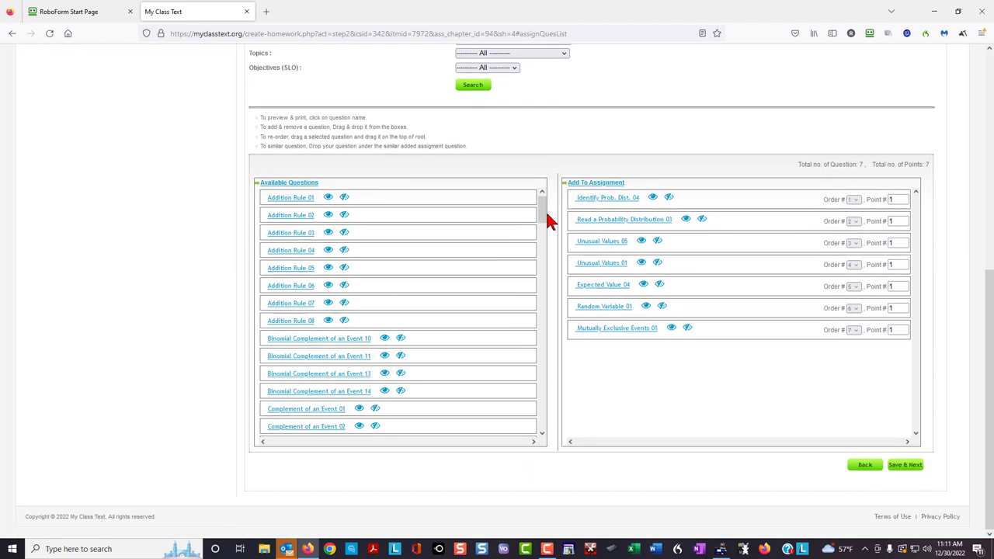
left_click_drag(546, 232, 548, 288)
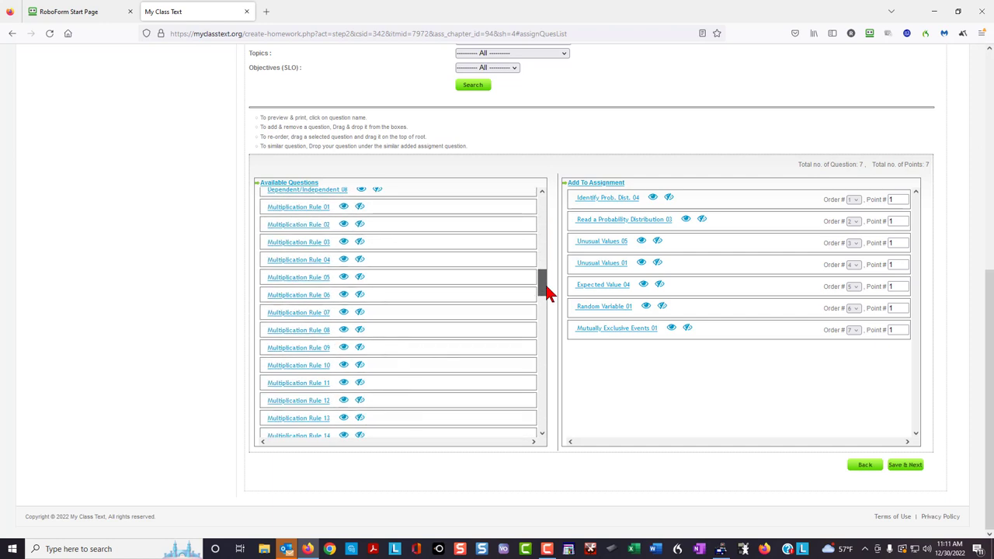
left_click(310, 311)
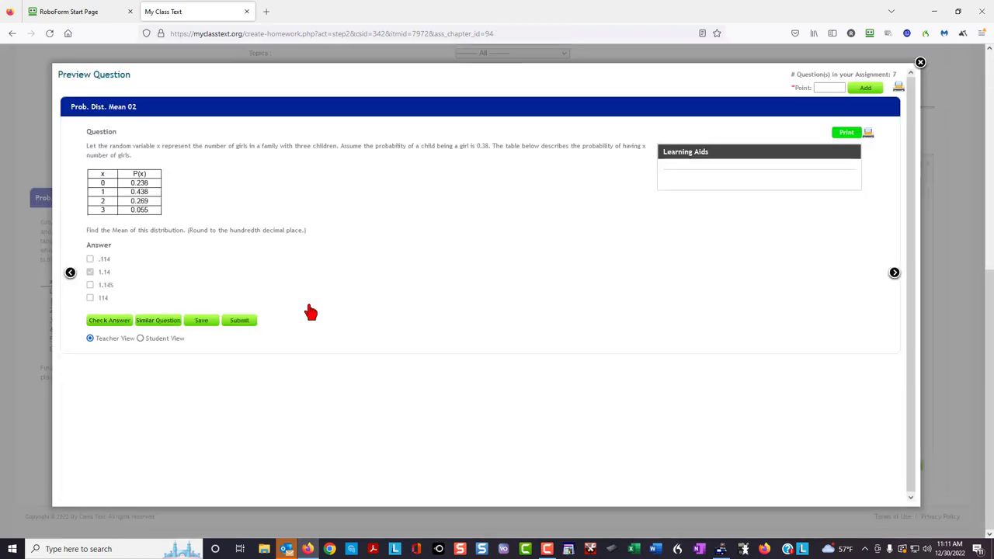
Add Prob. Dist. Mean 02 to Classwork 08 worth 1 point and close the preview.
left_click(824, 88)
type("1")
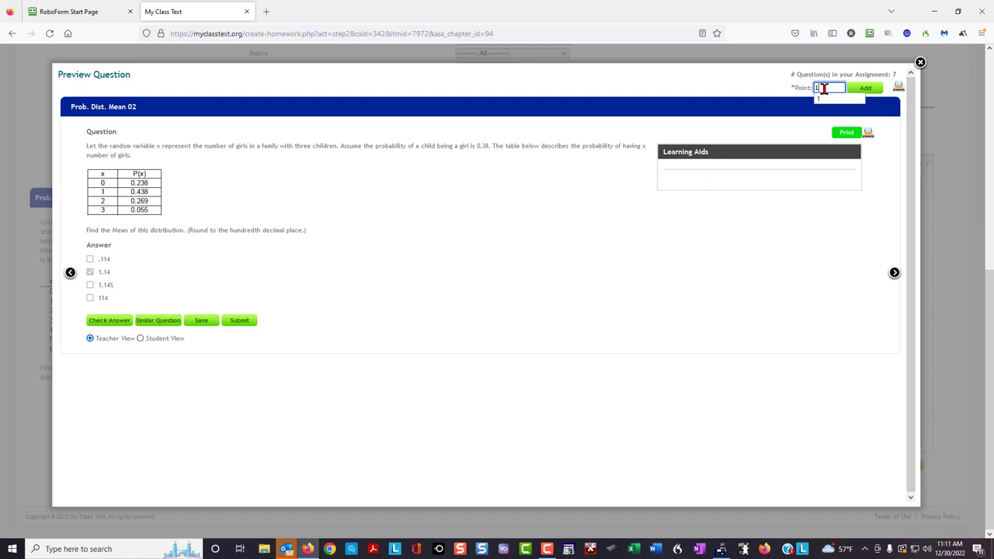
left_click(865, 90)
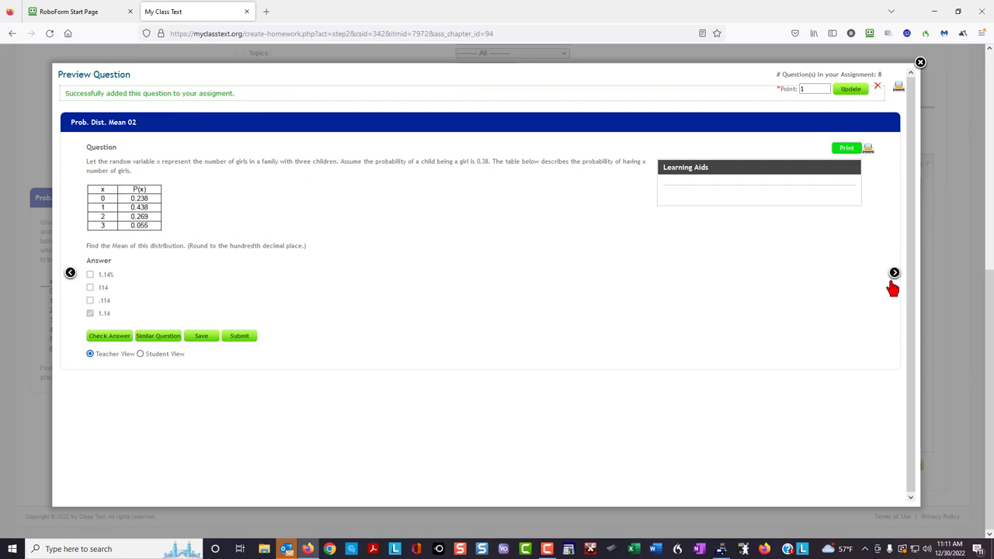
left_click(920, 69)
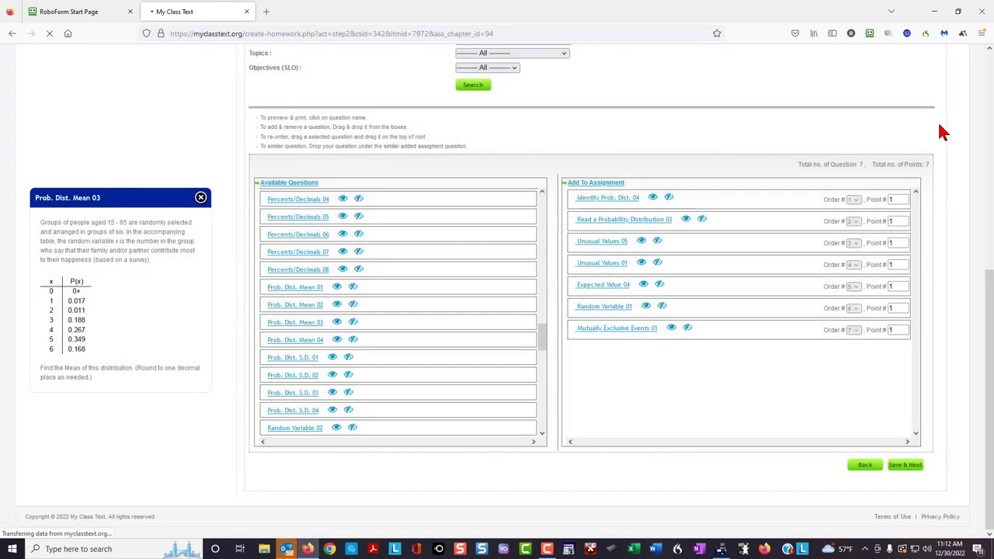
scroll(772, 268, "up", 3)
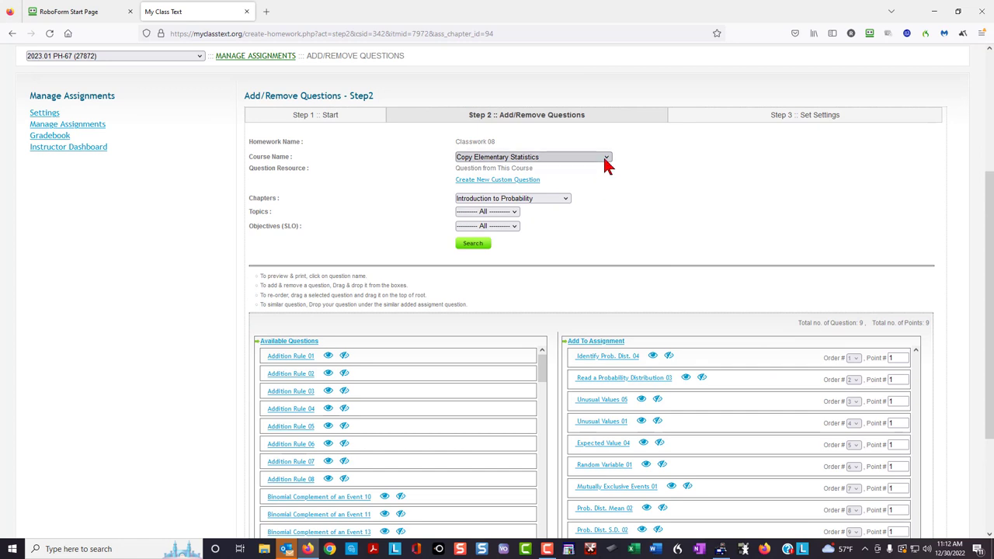
Reselect Elementary Statistics in Course Name, then return to Manage Assignments with Alt+Left.
left_click(607, 161)
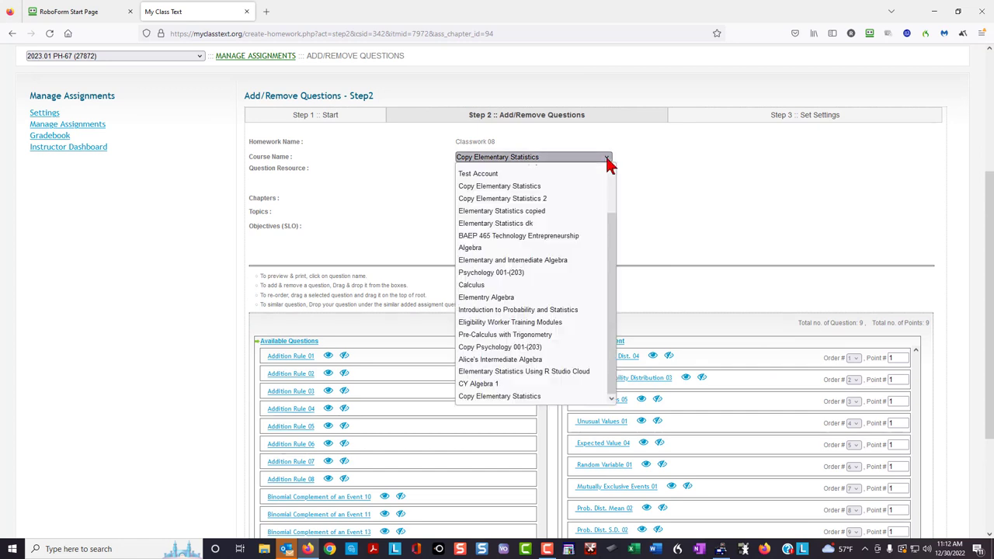
left_click_drag(617, 232, 612, 194)
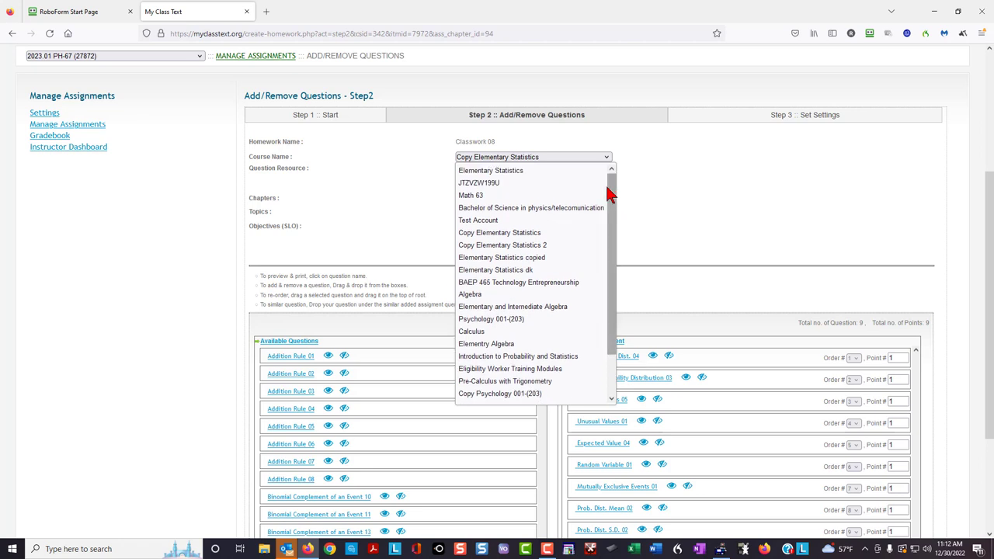
left_click(543, 175)
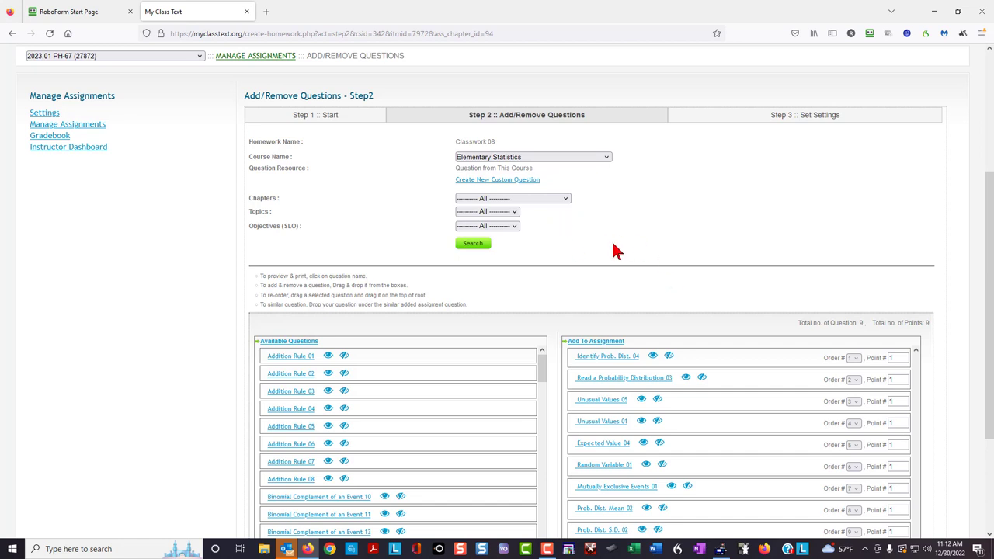
key("alt+Left")
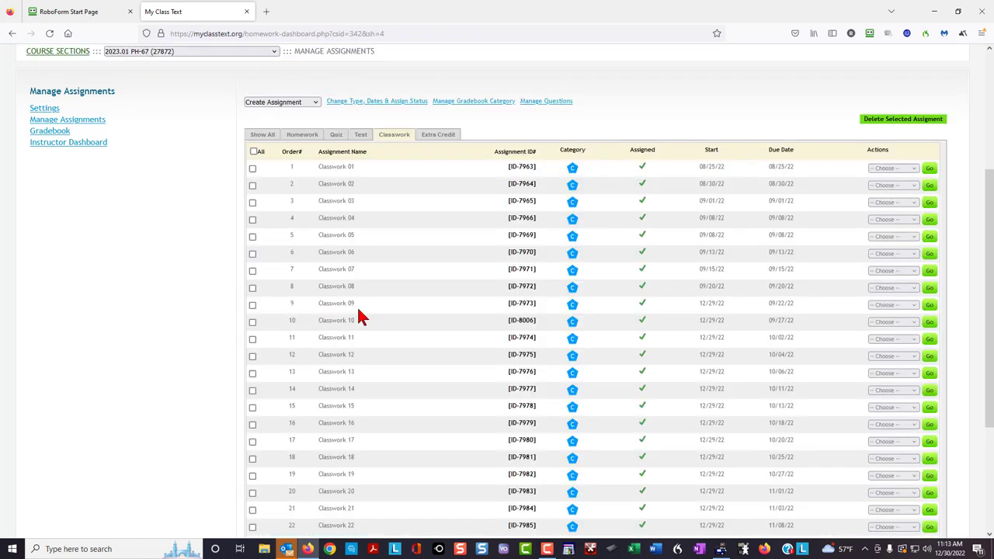